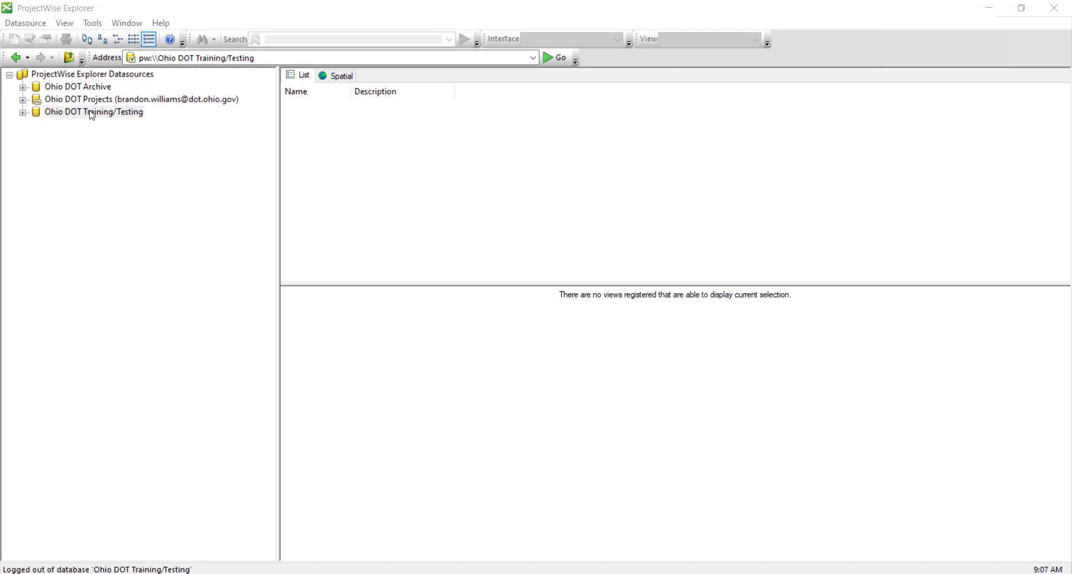
Log in to the Ohio DOT Training/Testing datasource using Bentley IMS authentication
right_click(92, 115)
click(123, 136)
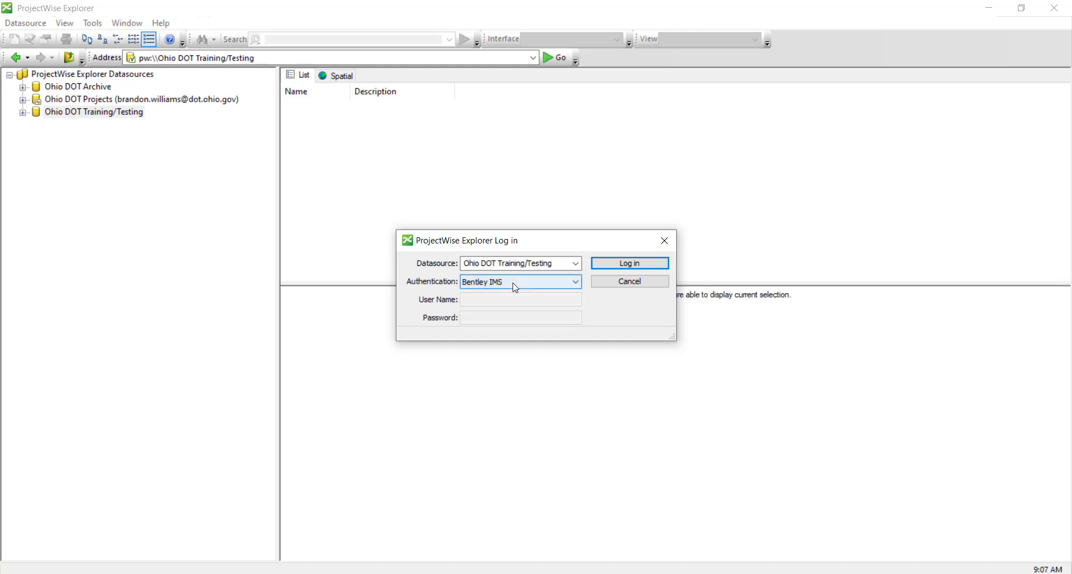
click(515, 287)
click(518, 296)
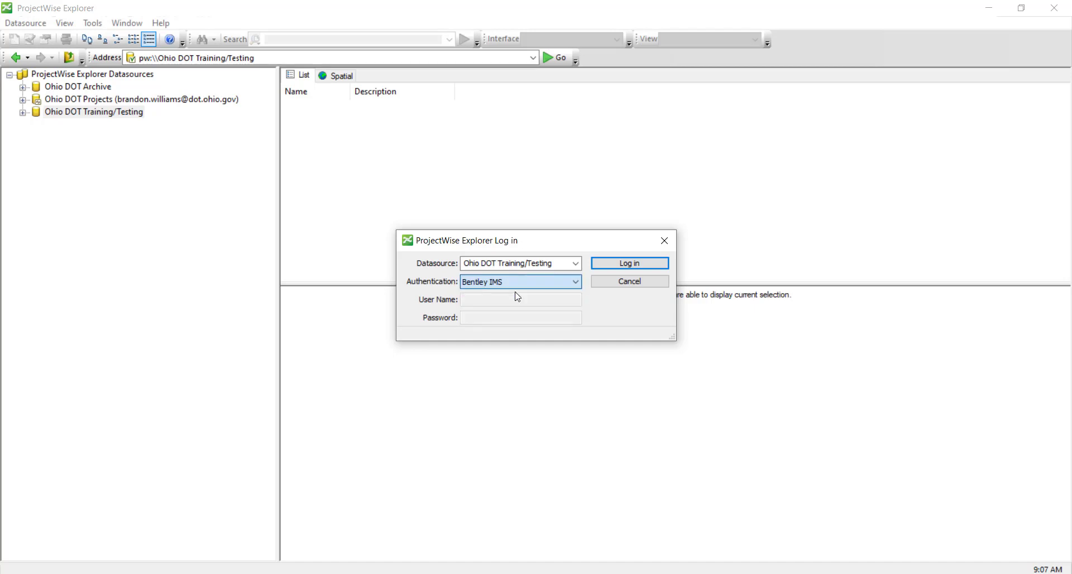
click(597, 265)
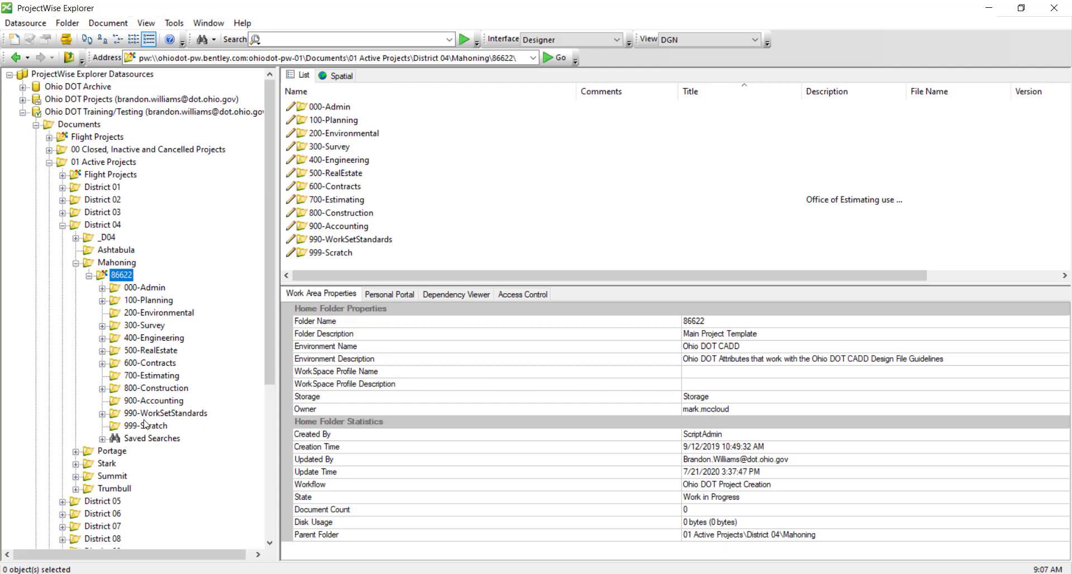
Open the empty 999-Scratch folder and look at its New menu without creating anything
click(144, 424)
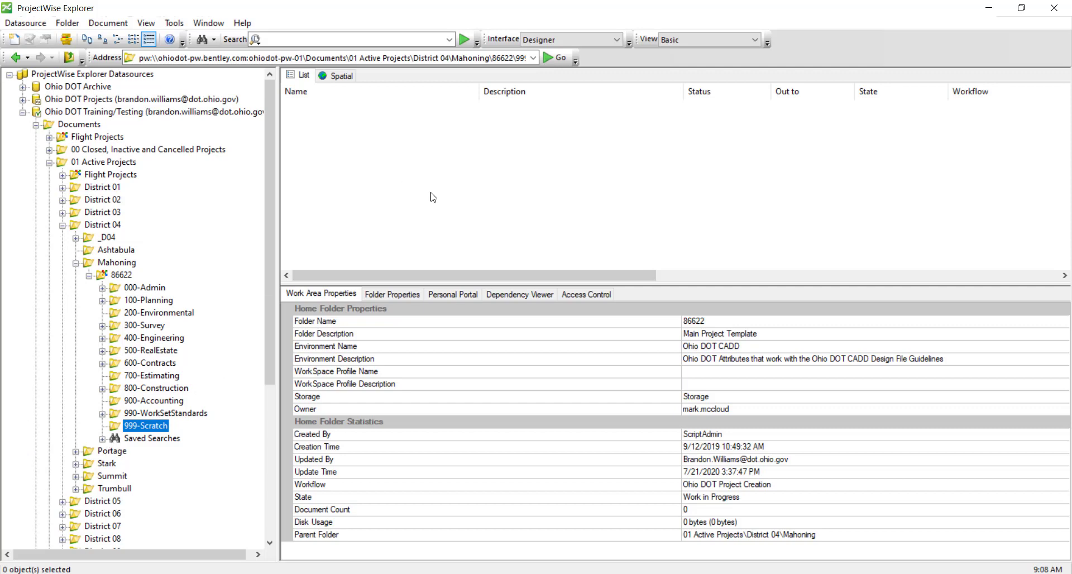
click(458, 157)
right_click(457, 154)
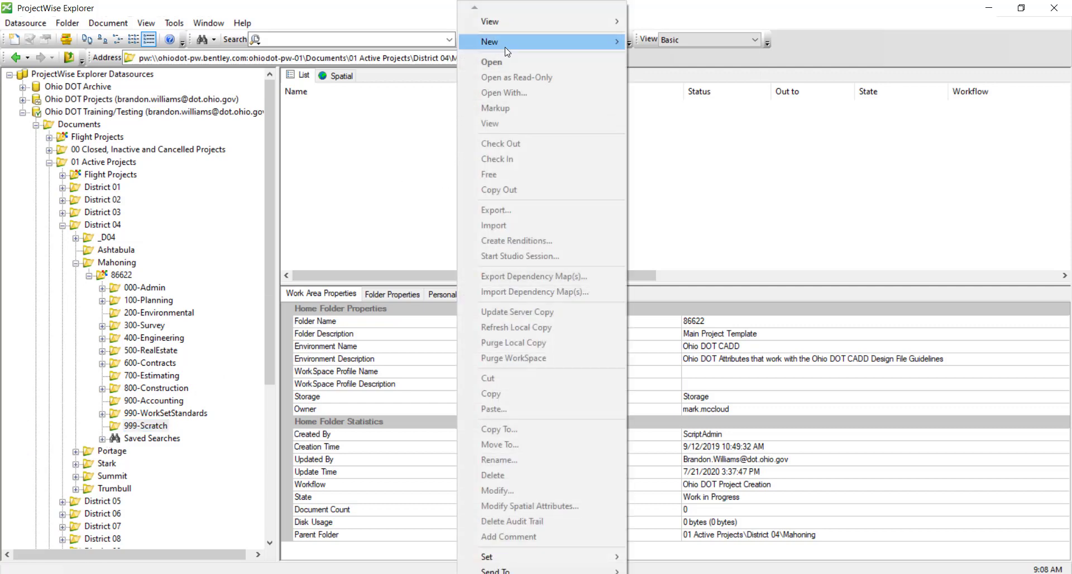
mouse_move(517, 42)
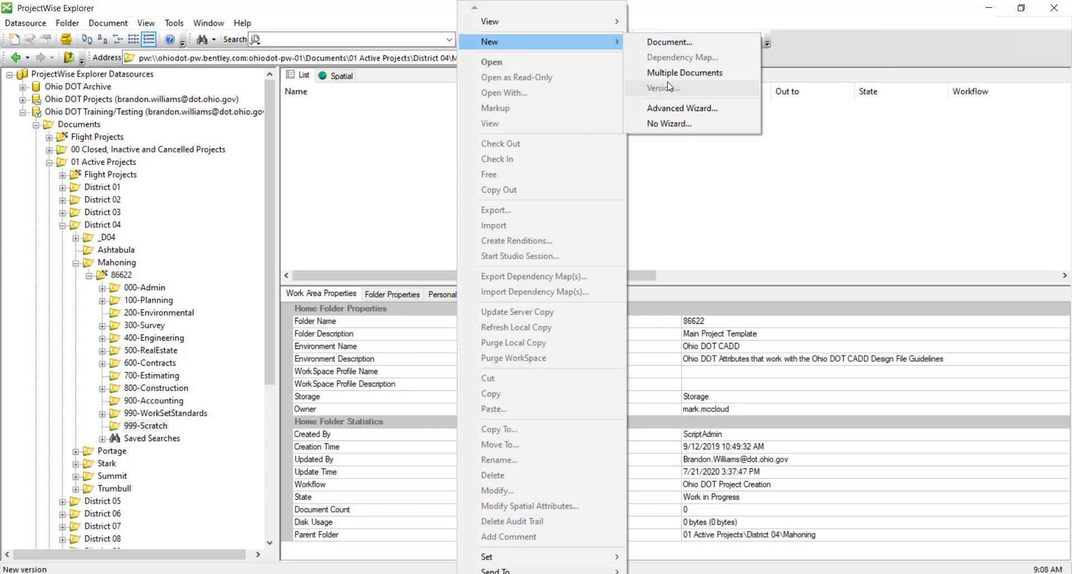
click(669, 45)
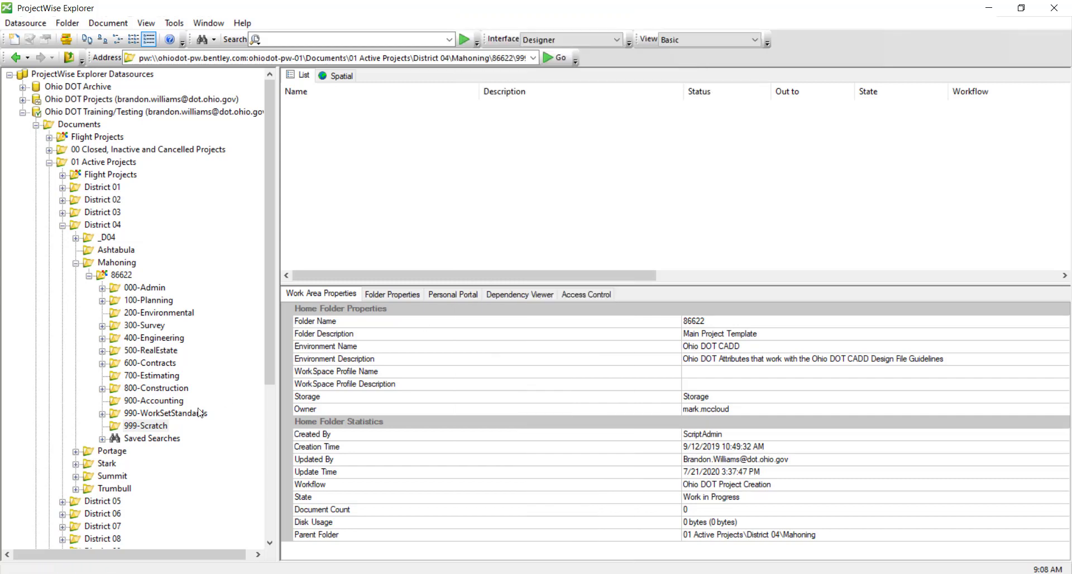
Start a new folder in 999-Scratch named 'Test Foldre' with description 'Test Folder for Video'
right_click(140, 427)
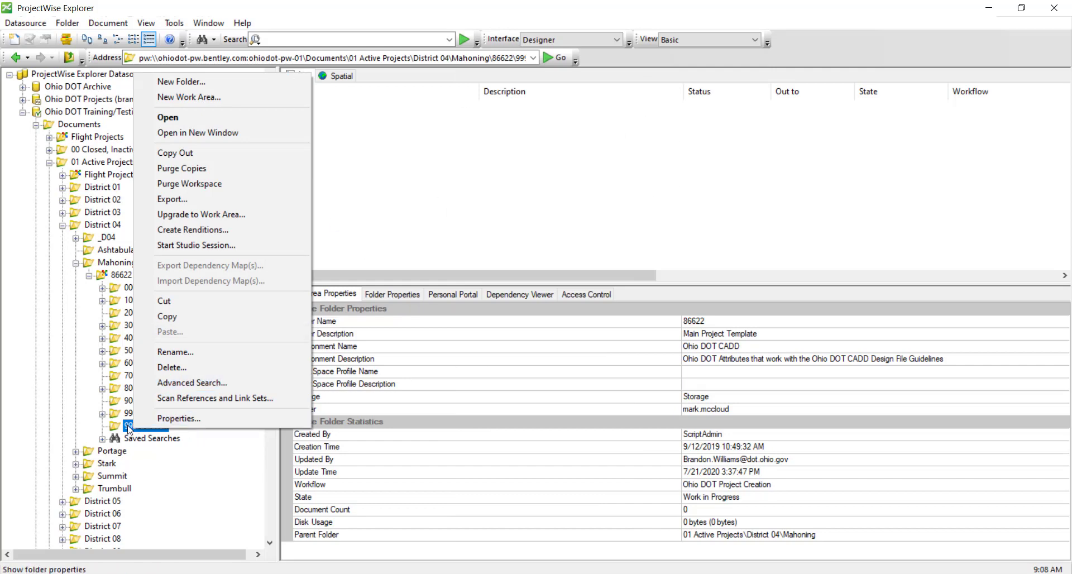
click(219, 82)
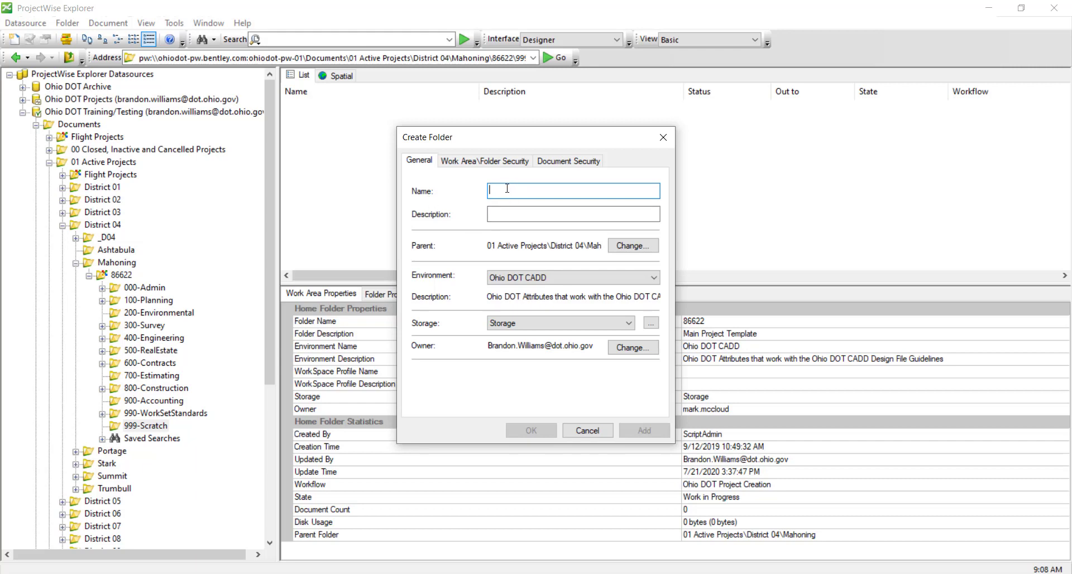
text(Test F)
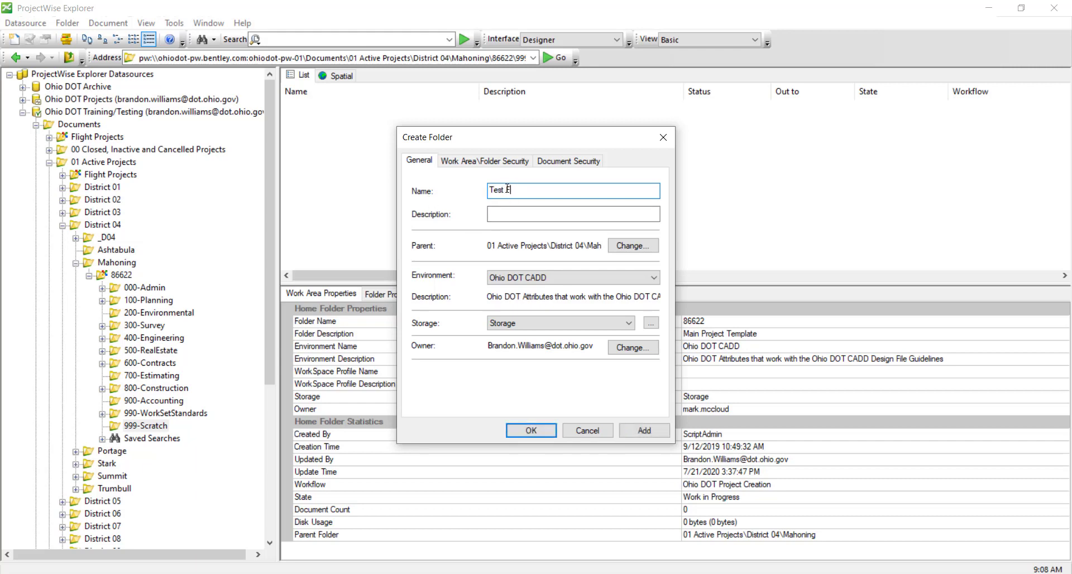
text(oldre)
key(Tab)
text(Test )
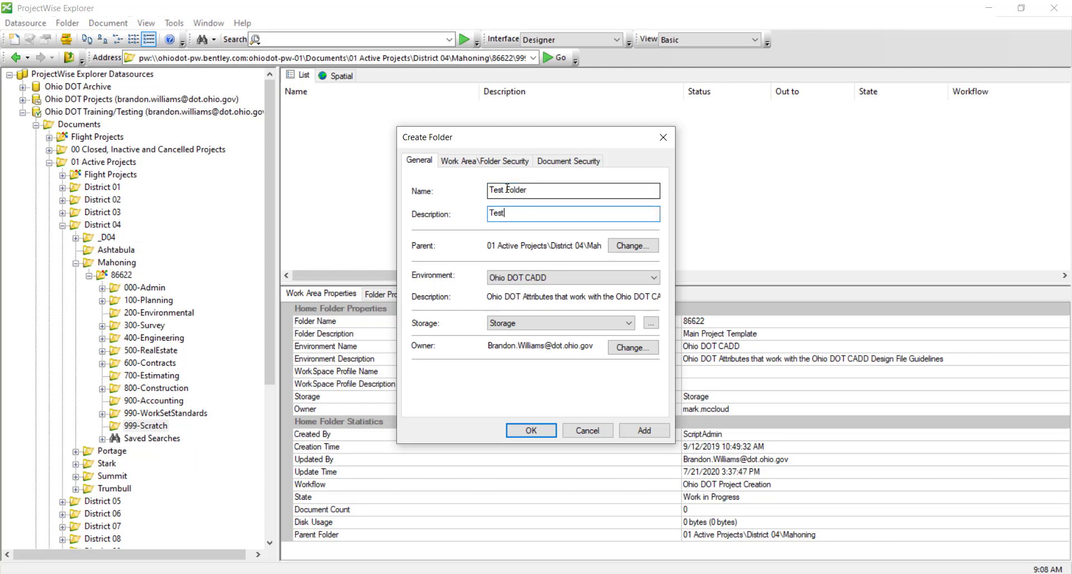
text(Folder for Video)
Confirm 999-Scratch as the new folder's parent
click(633, 251)
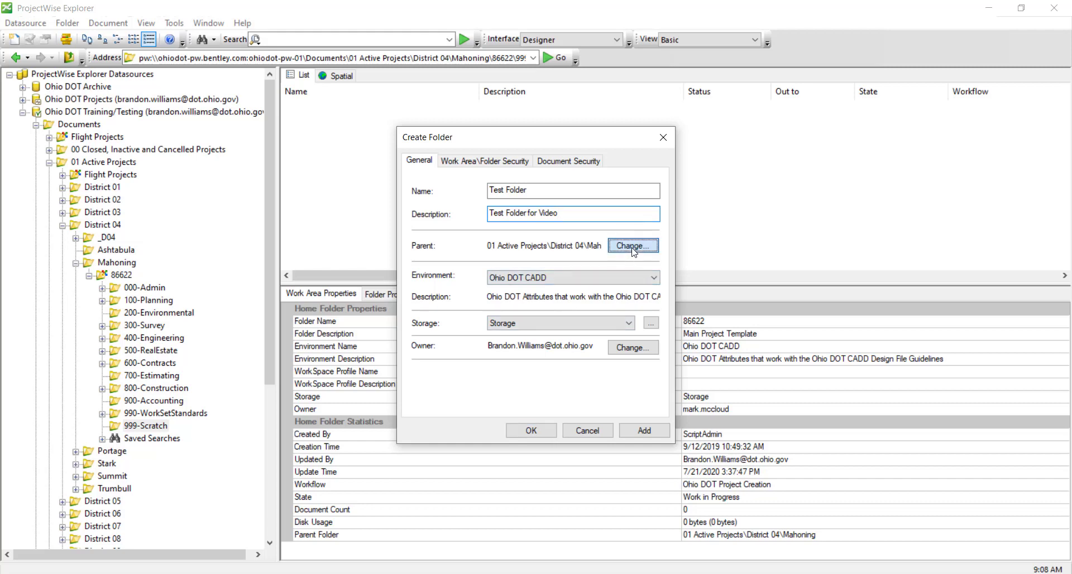
click(630, 247)
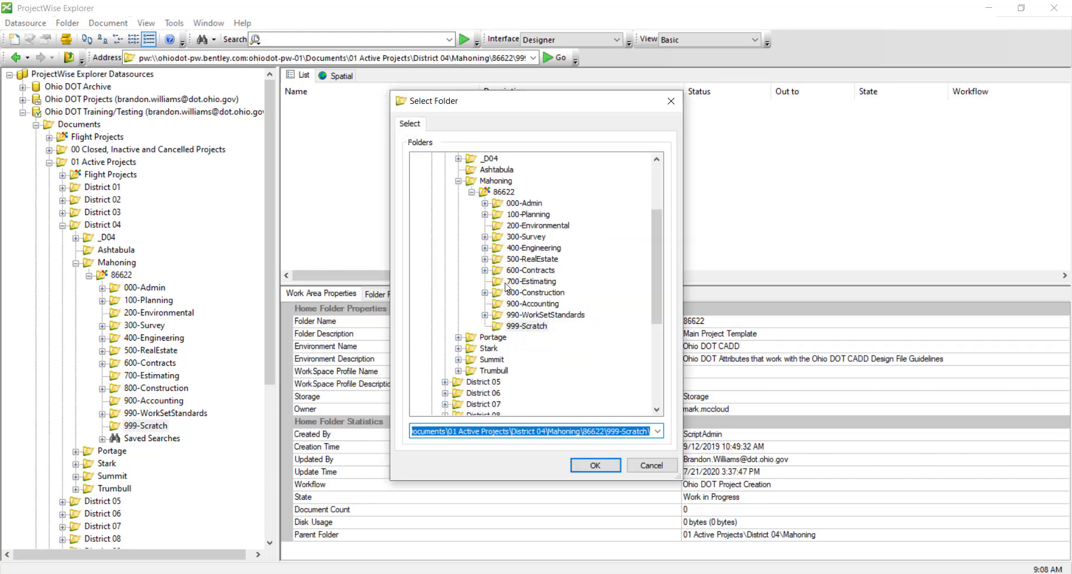
click(645, 465)
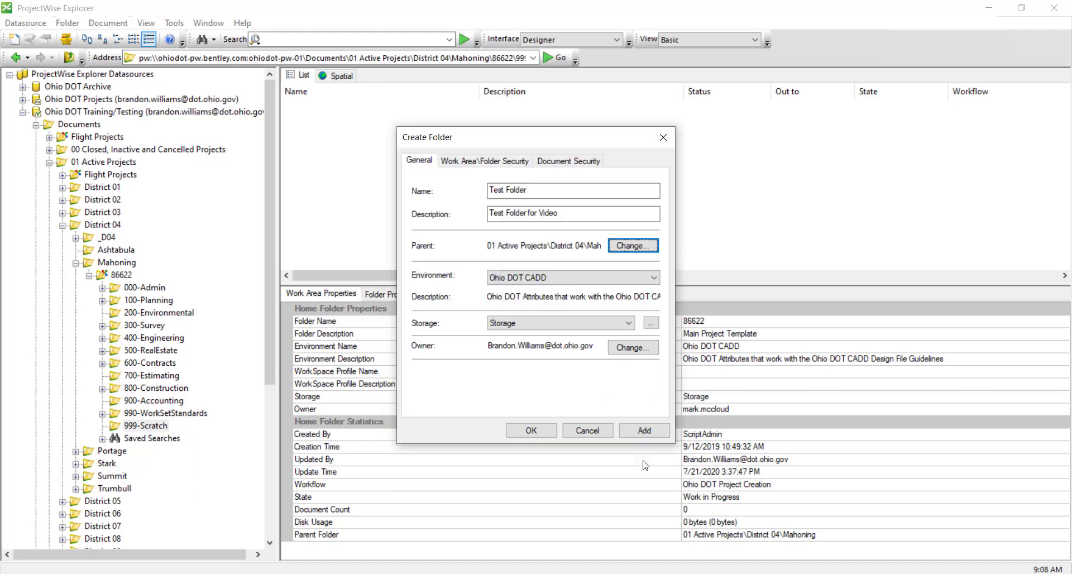
Keep the Ohio DOT CADD environment, Storage area and default owner
click(548, 282)
click(549, 285)
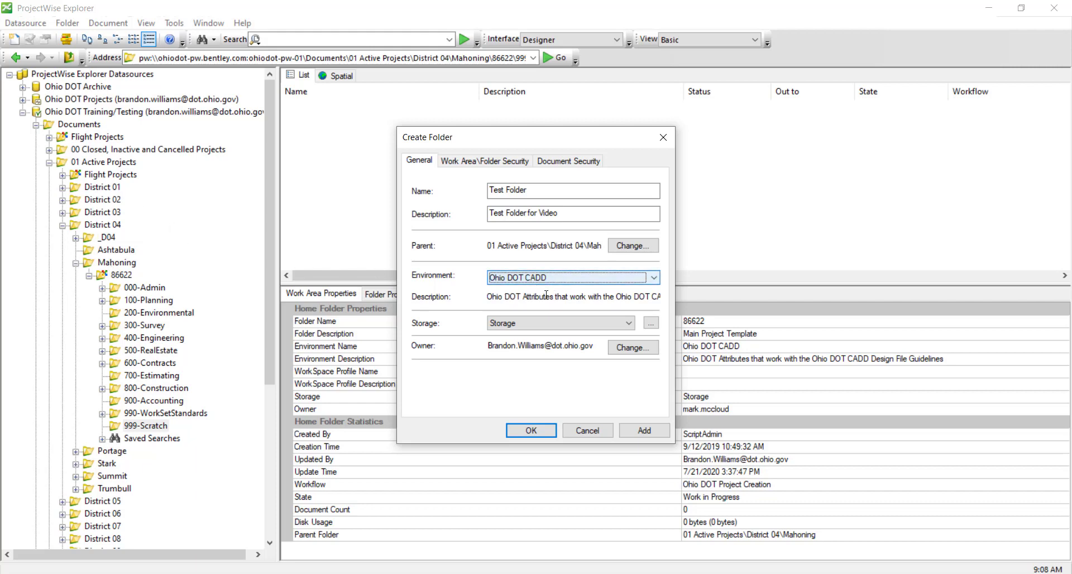
click(559, 324)
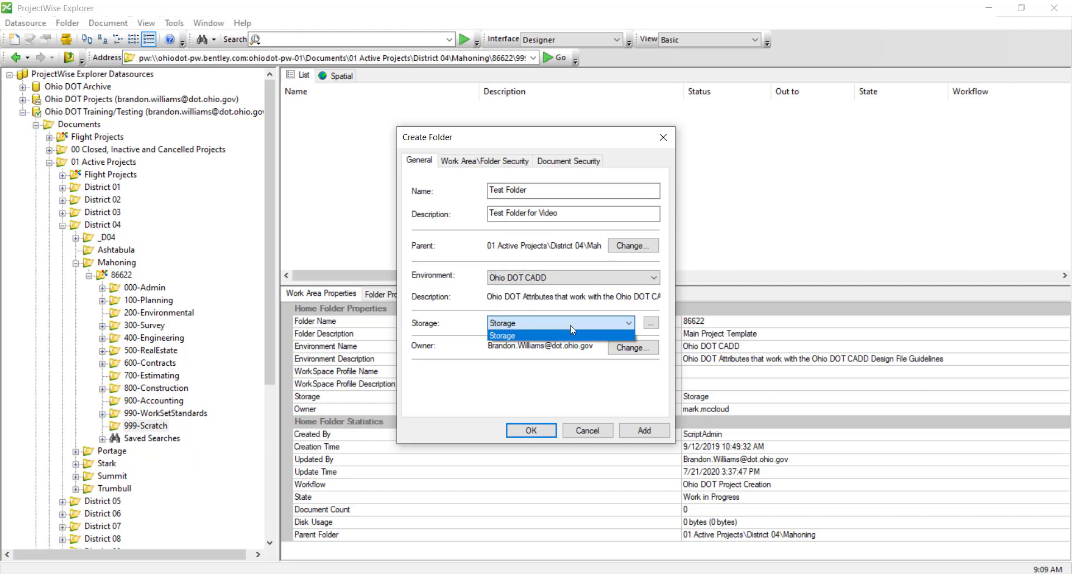
click(571, 327)
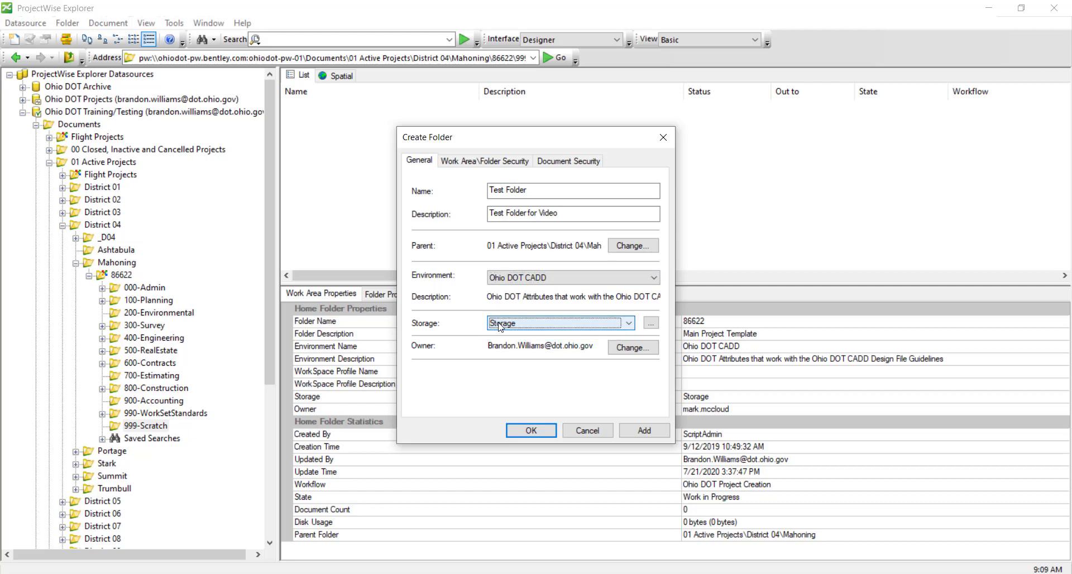
click(611, 354)
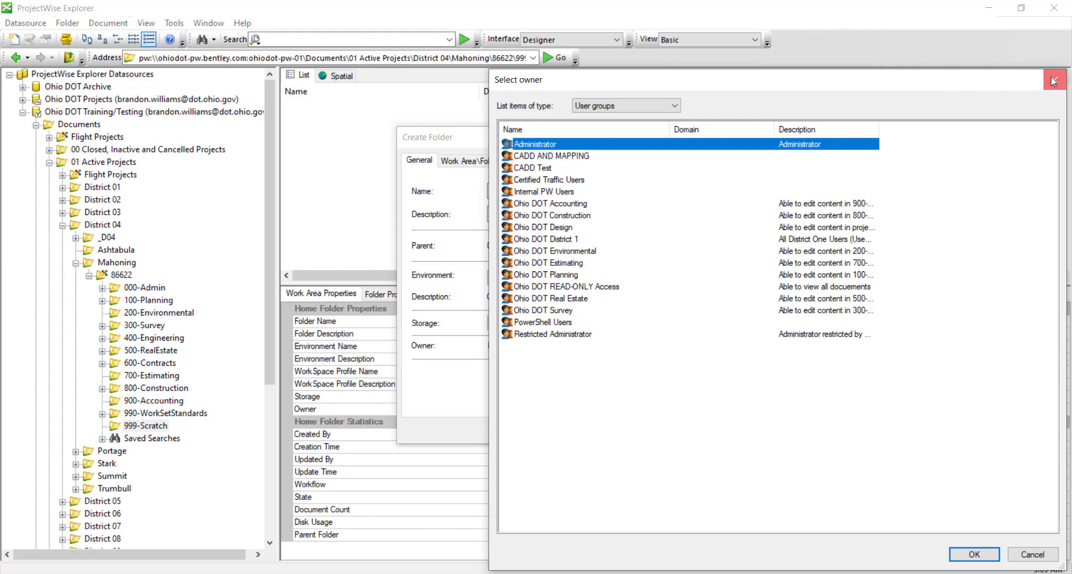
click(1053, 82)
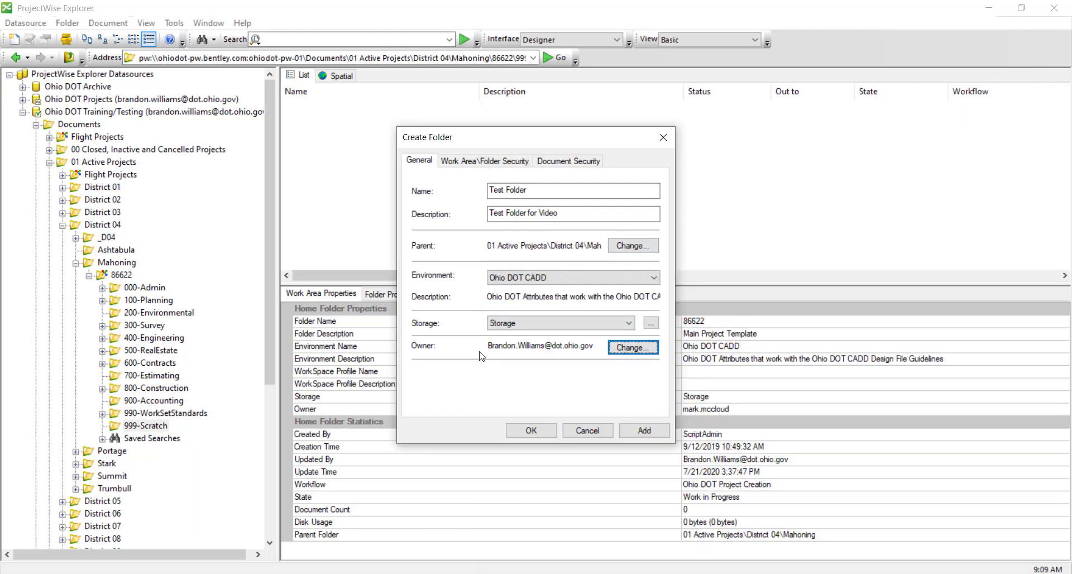
Add Test Folder inside 999-Scratch and close the Create Folder form
drag(489, 189, 527, 190)
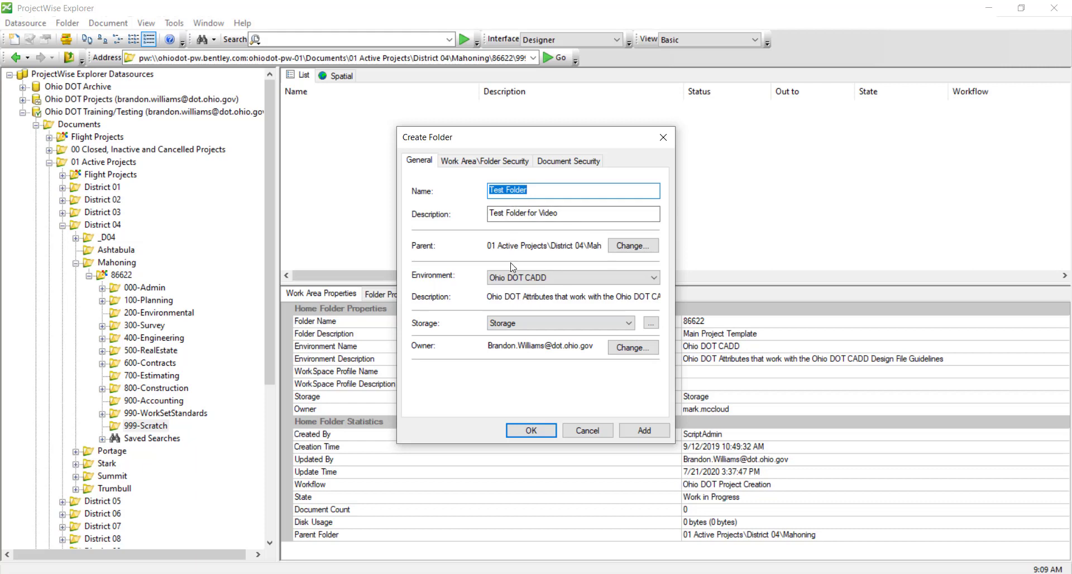
click(634, 429)
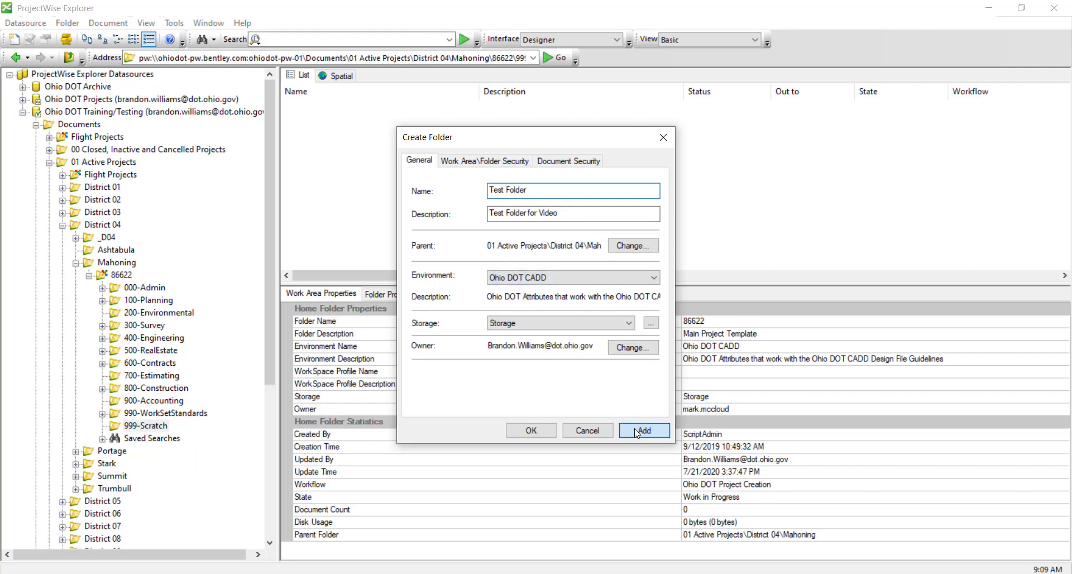
click(642, 464)
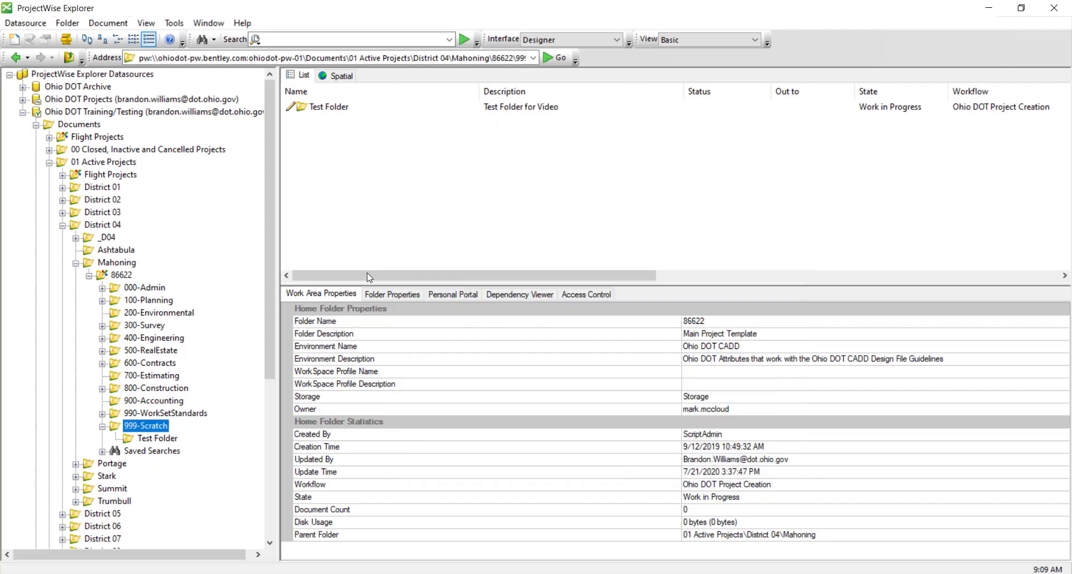
Open Test Folder, then go to 400-Engineering › Roadway › EngData
double_click(306, 109)
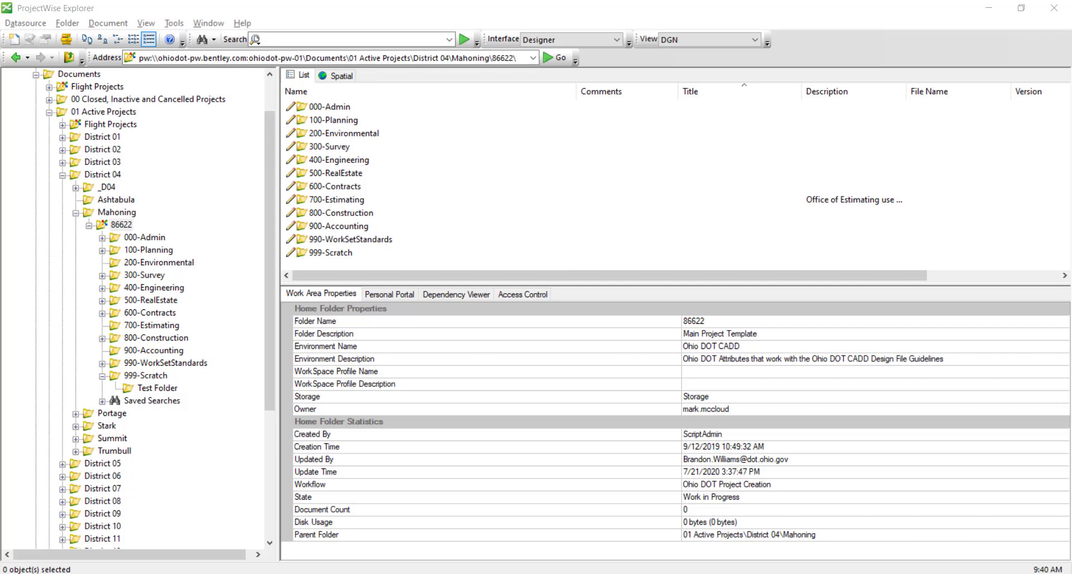
click(102, 287)
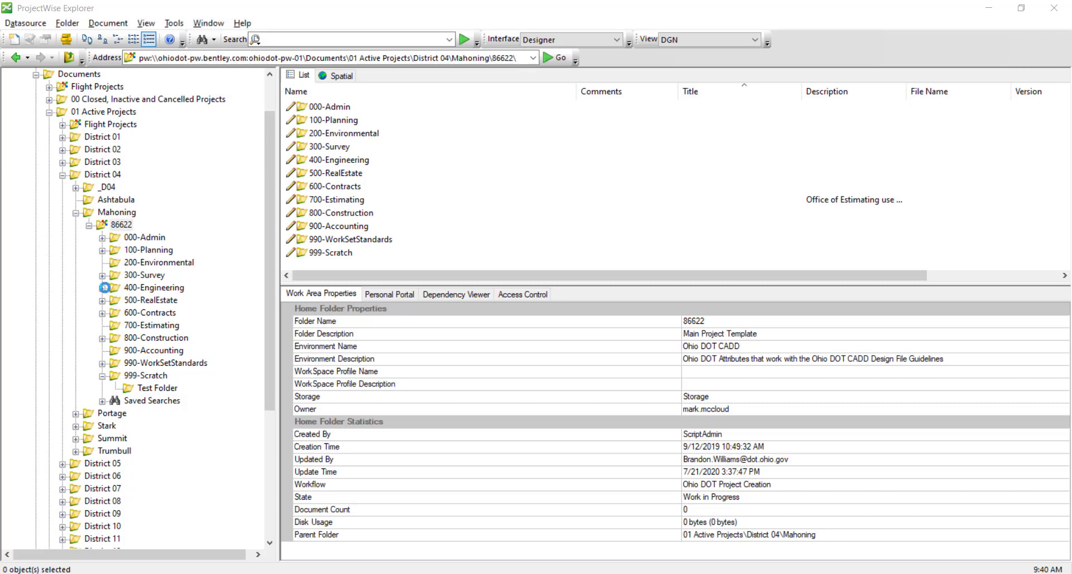
click(116, 363)
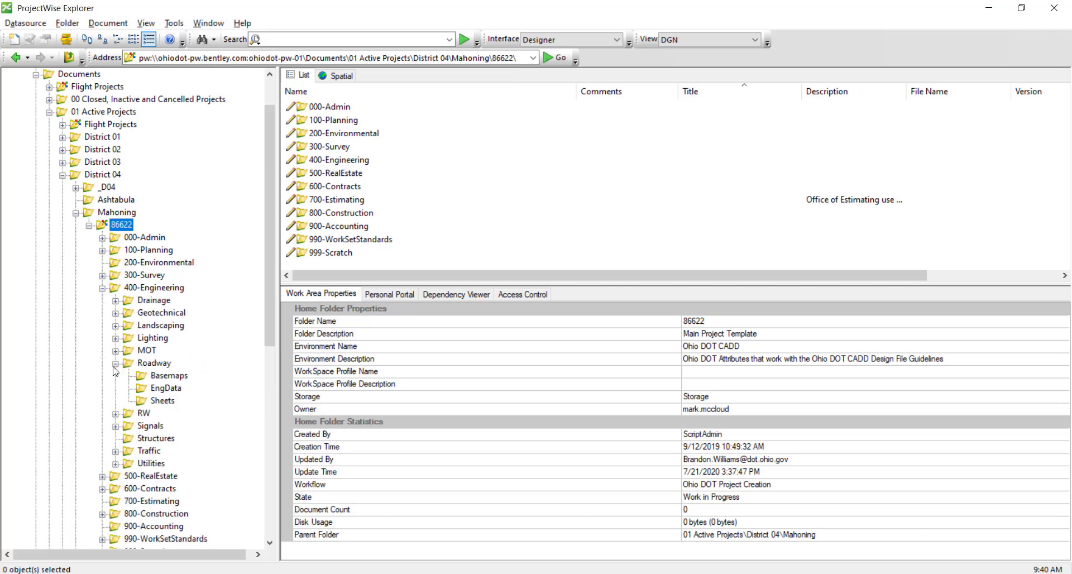
click(158, 388)
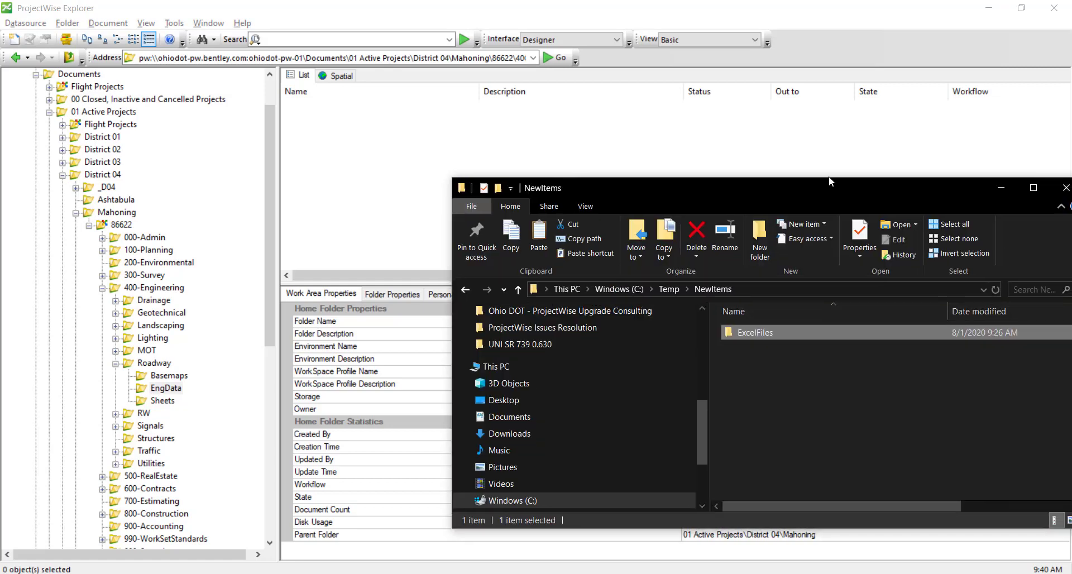
Drag the ExcelFiles folder from C:\Temp\NewItems onto the EngData document list
drag(896, 172, 817, 153)
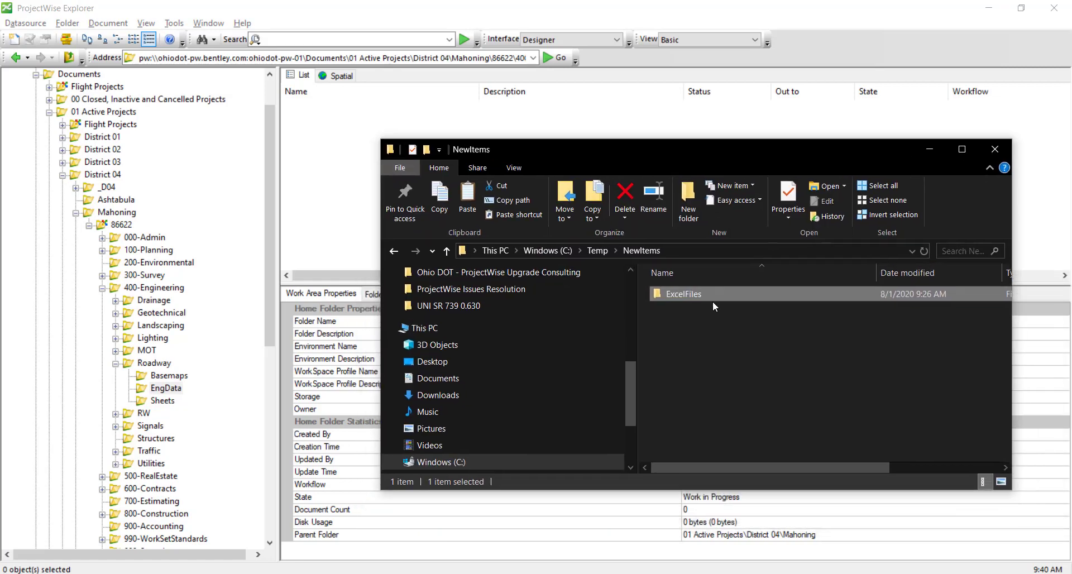
drag(615, 157, 627, 156)
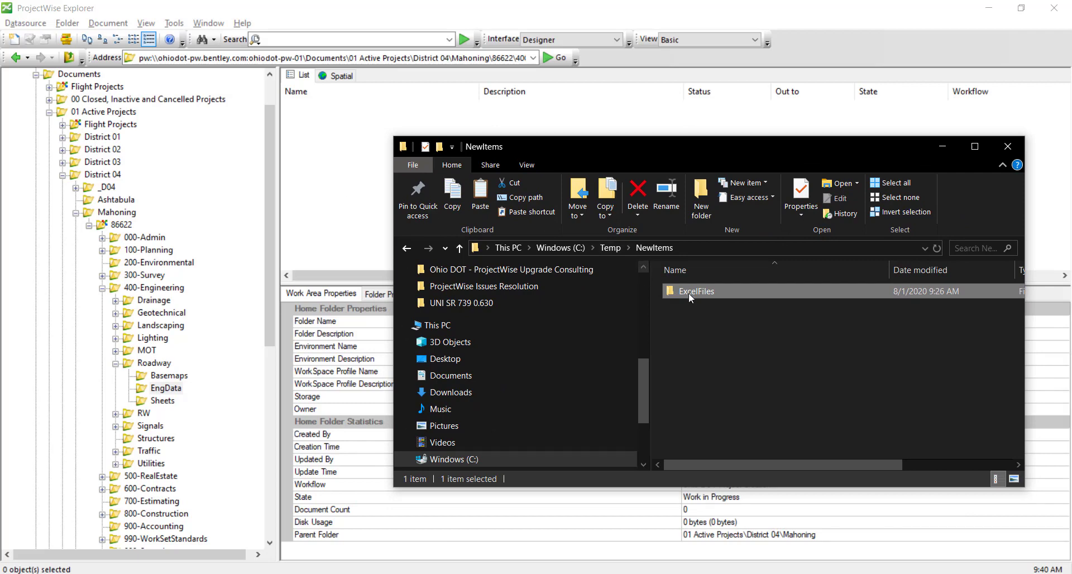
drag(689, 292, 379, 163)
drag(165, 388, 205, 339)
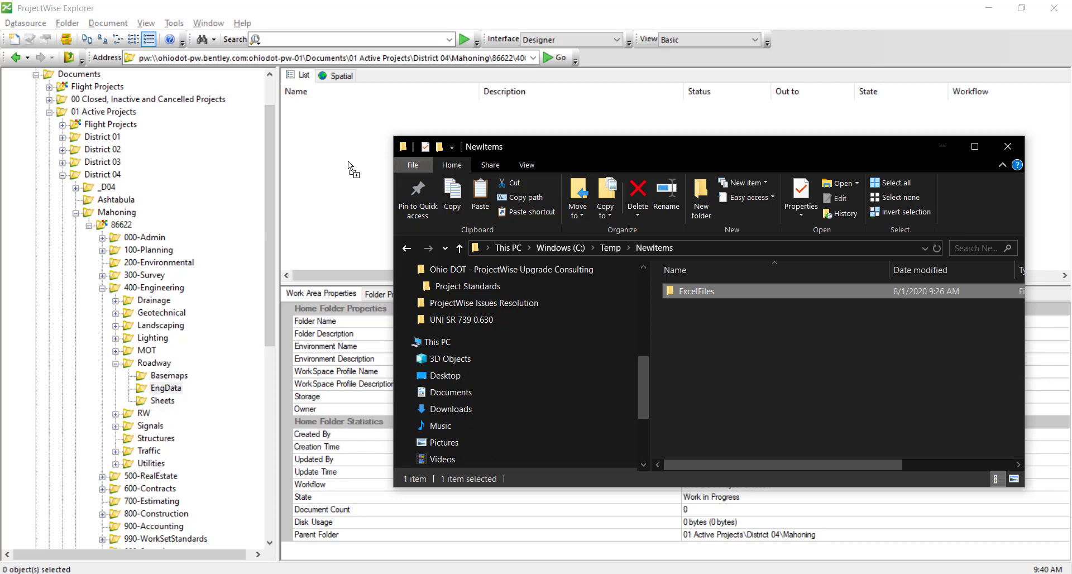
drag(347, 161, 355, 109)
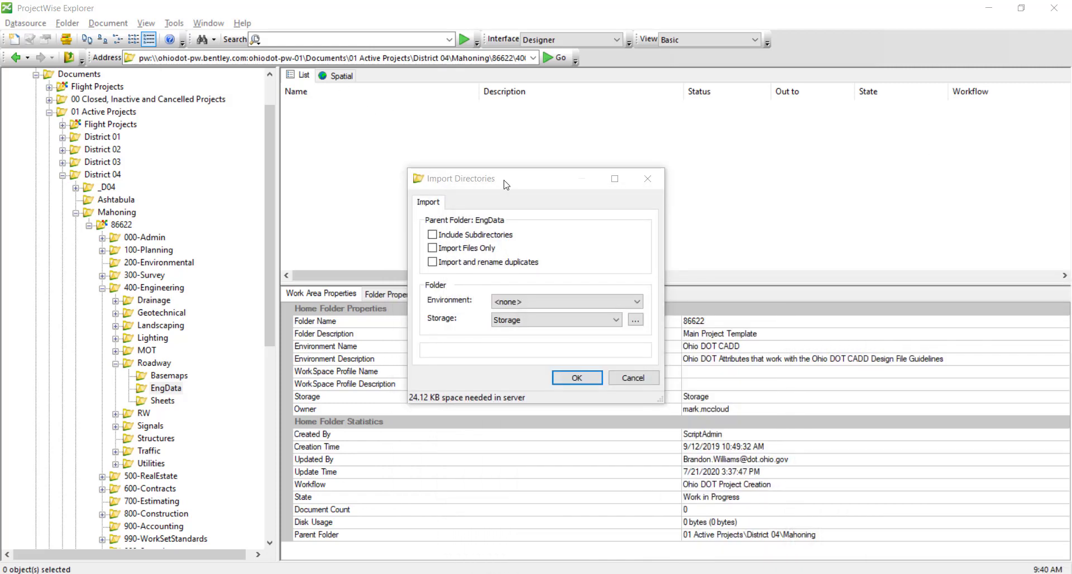
Import the ExcelFiles spreadsheets into EngData as files only, renaming duplicates
drag(509, 186, 798, 182)
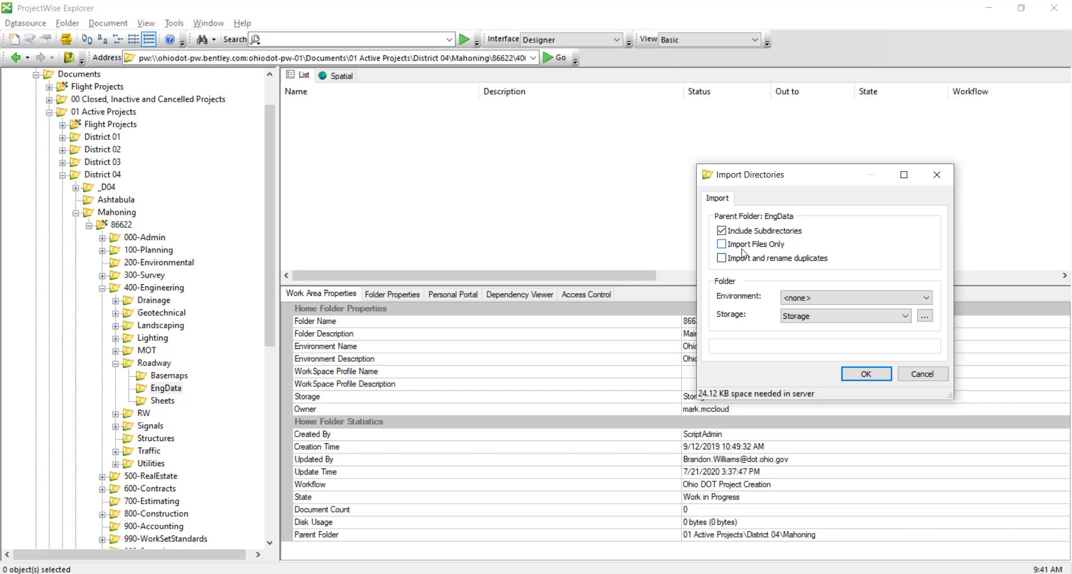
click(743, 250)
drag(777, 178, 694, 169)
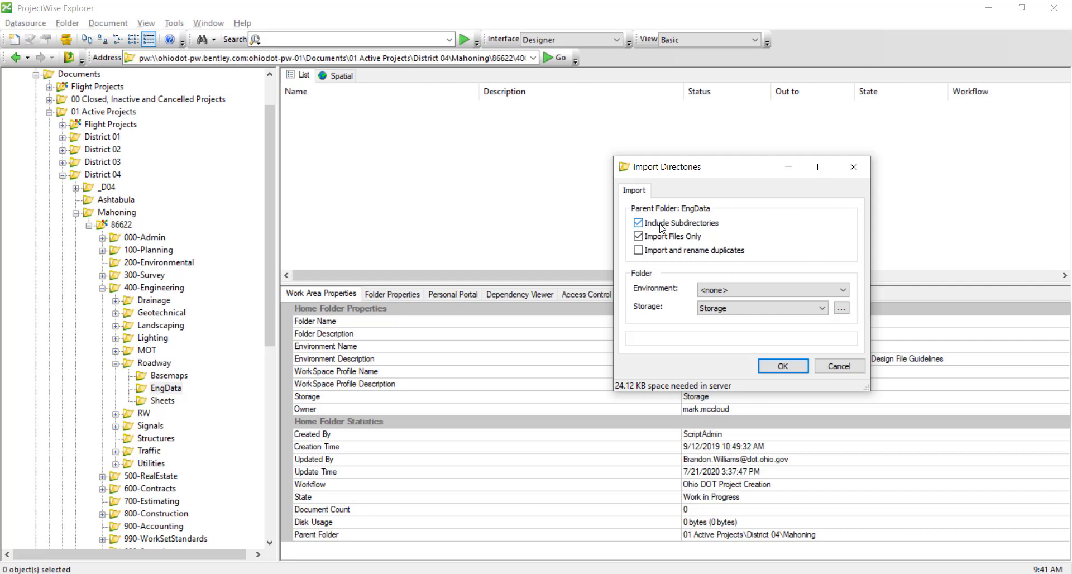
click(653, 258)
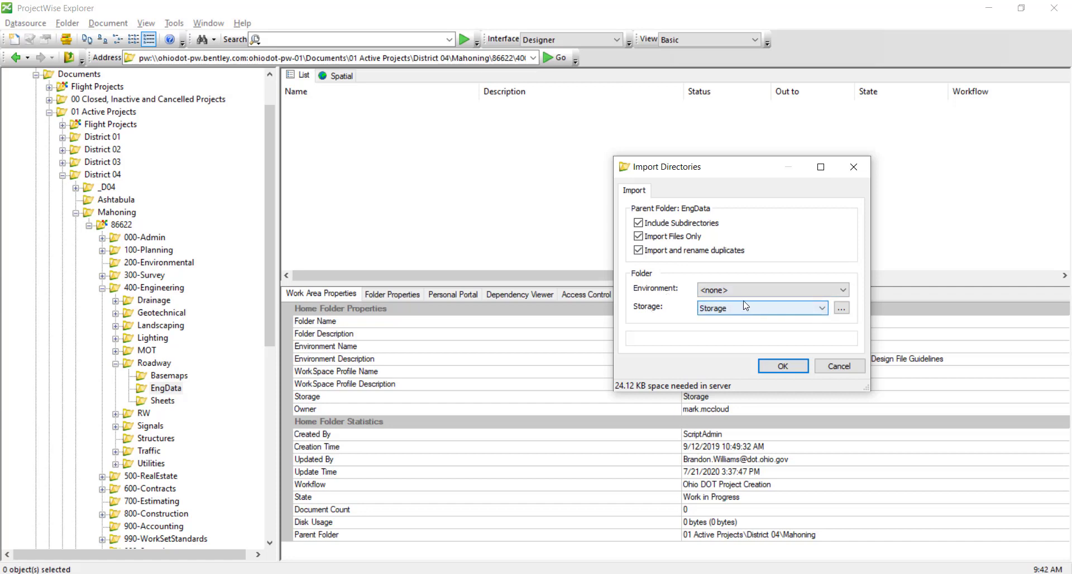
click(782, 366)
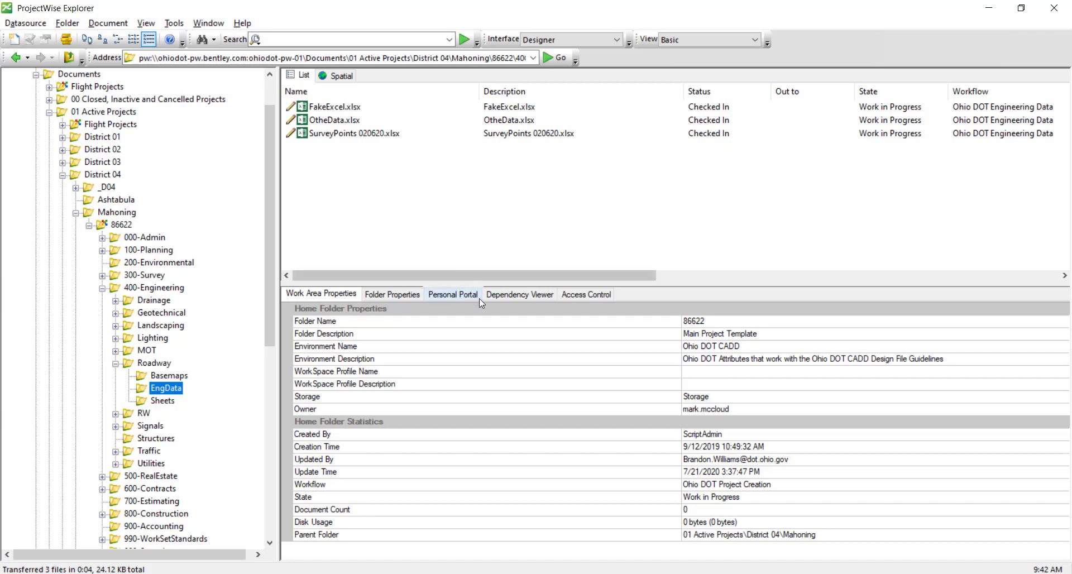
Re-import ExcelFiles into EngData as a subfolder with only Include Subdirectories checked
click(450, 571)
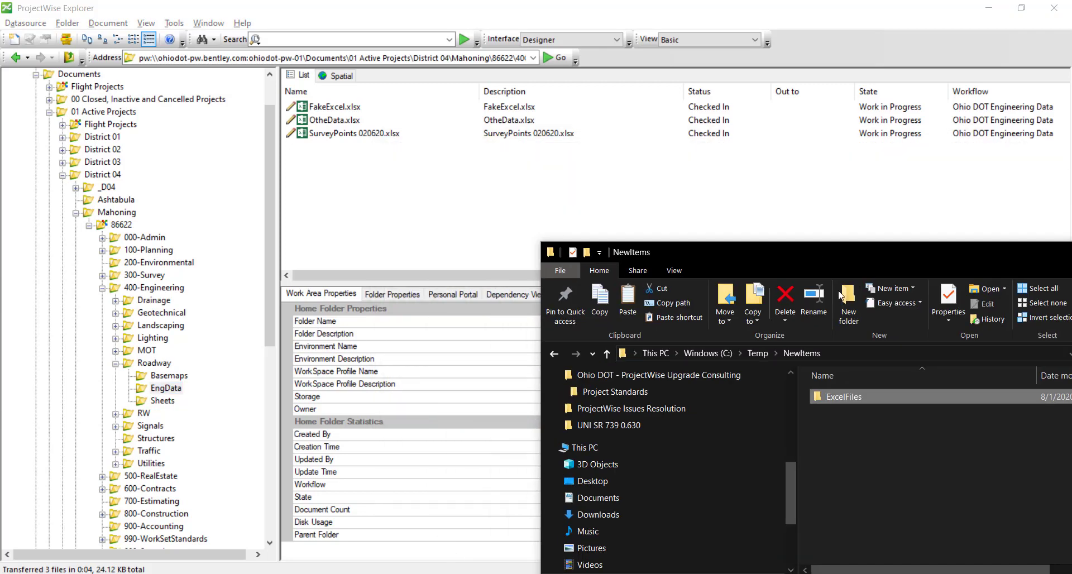
drag(863, 395, 367, 190)
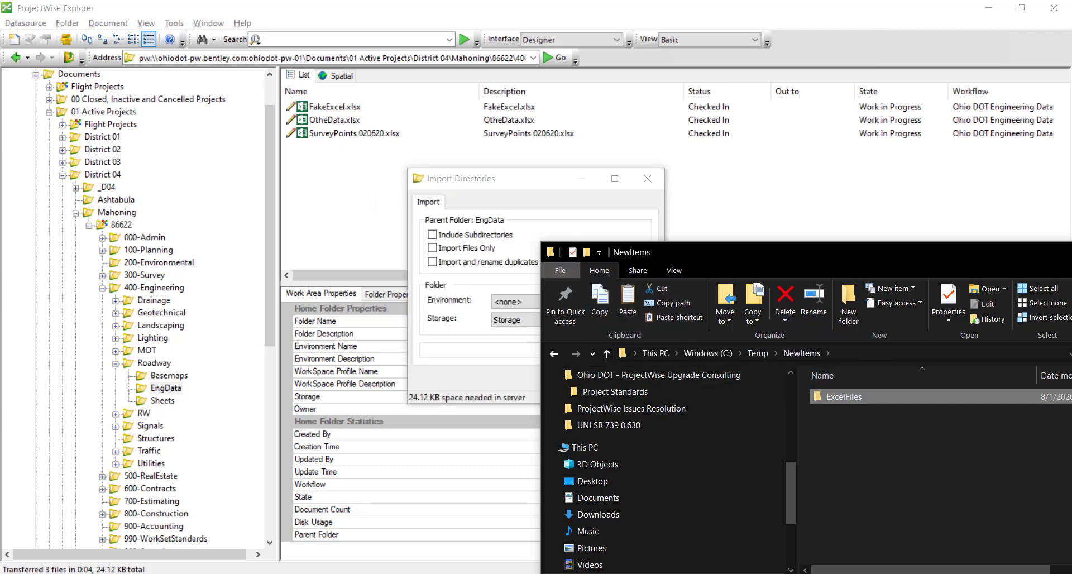
click(1004, 229)
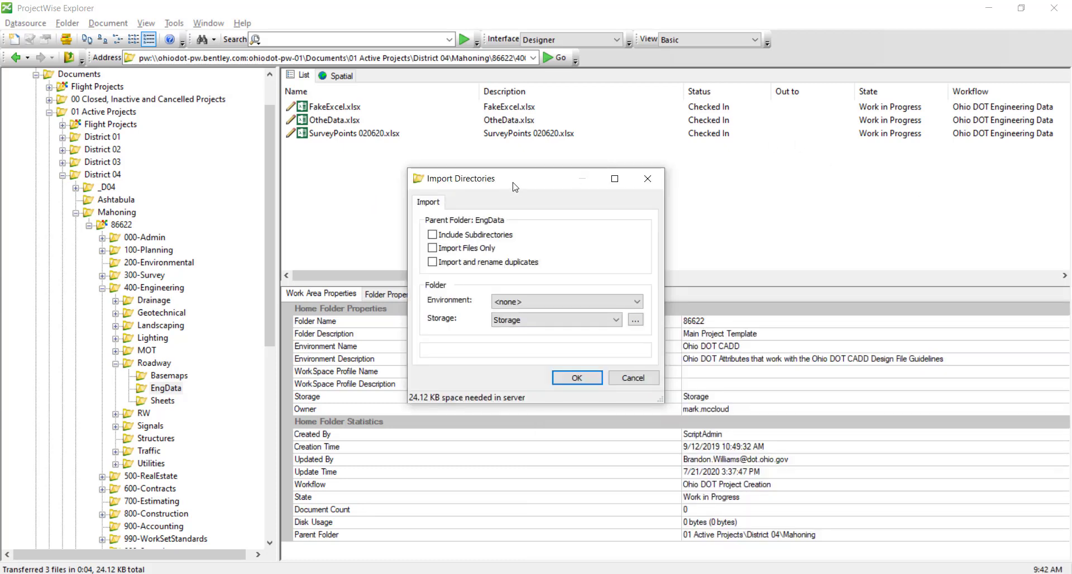
drag(505, 187, 740, 177)
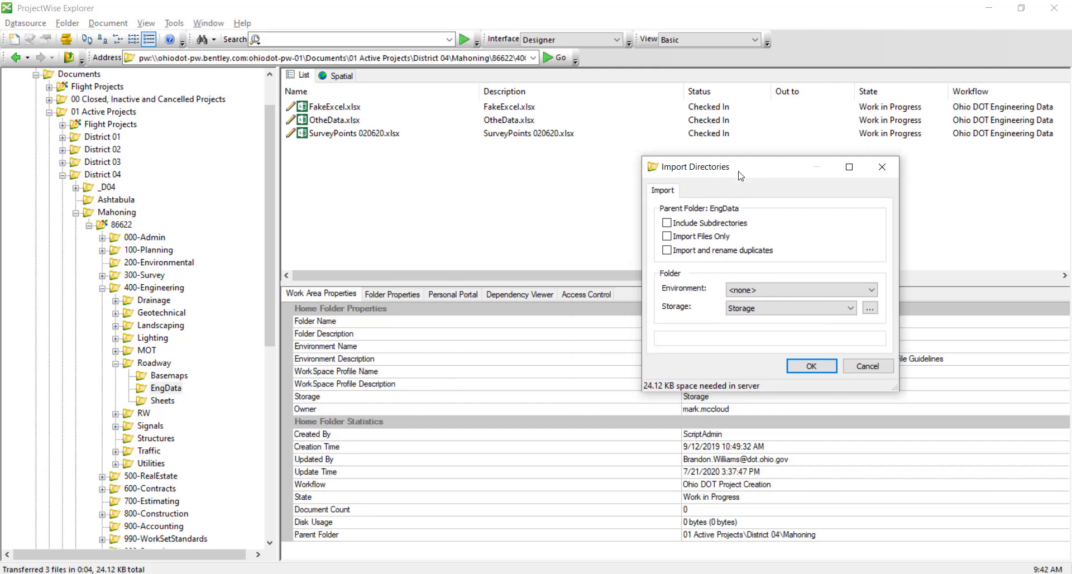
click(666, 223)
click(802, 366)
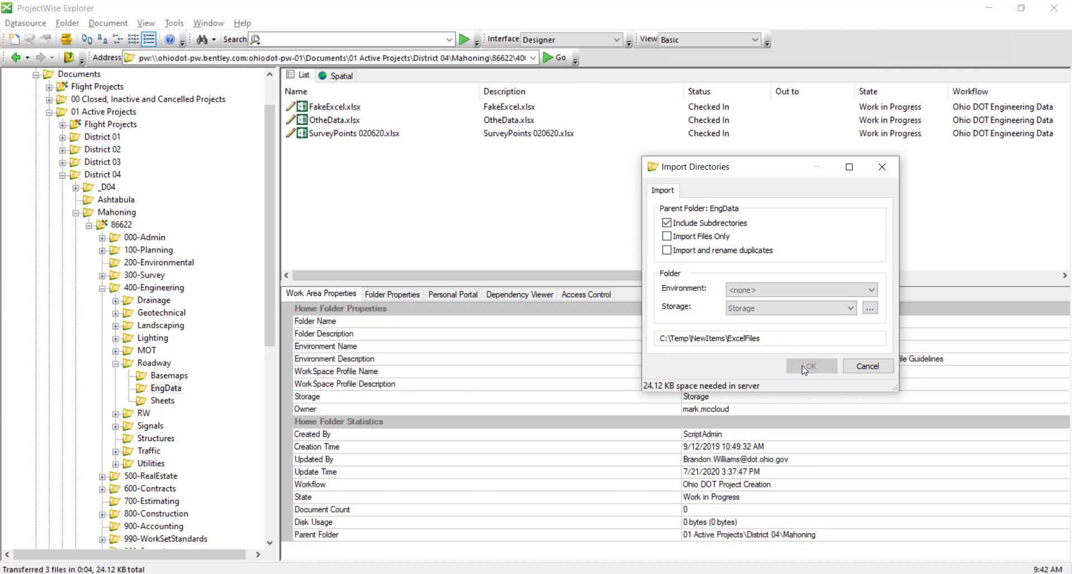